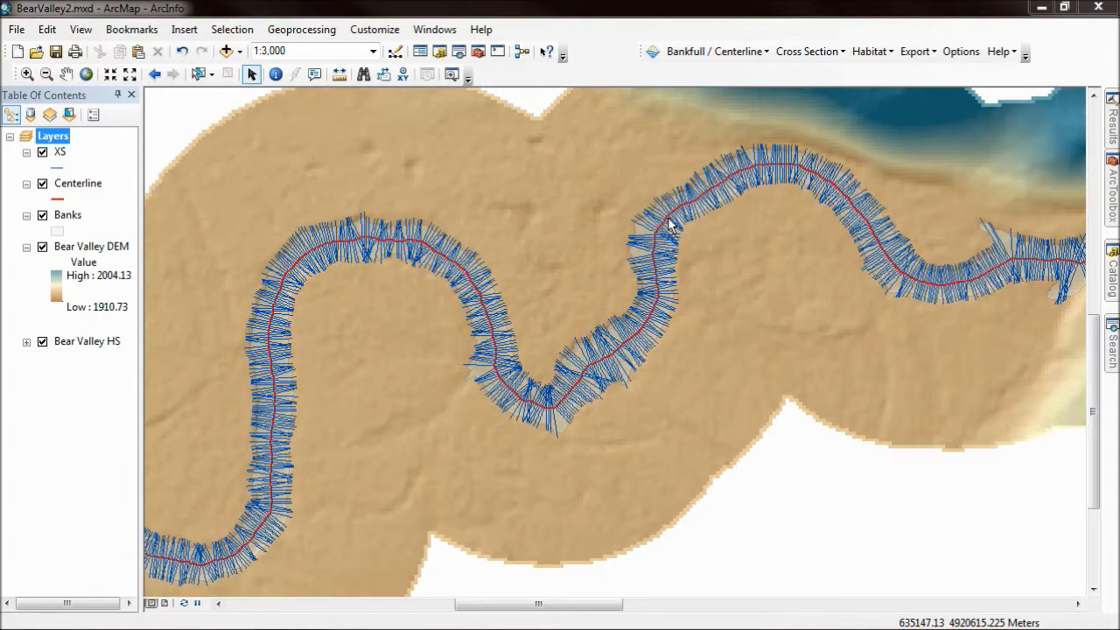
# - Export the XS cross section store to a CSV file named CrossSectionExport in the BearValley folder
pyautogui.click(787, 52)
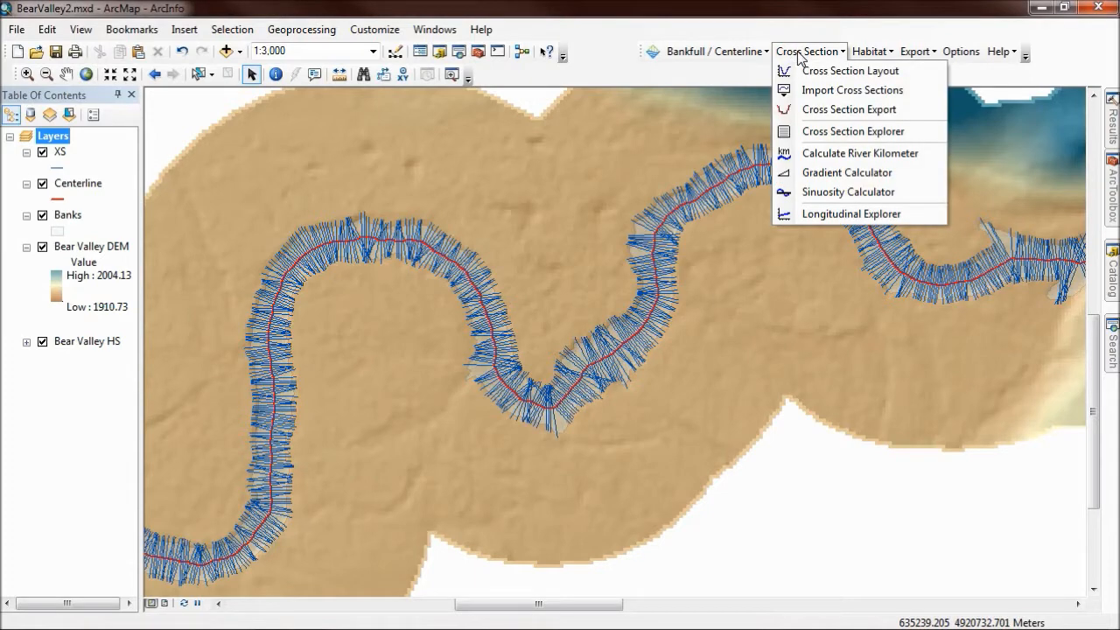
pyautogui.click(810, 109)
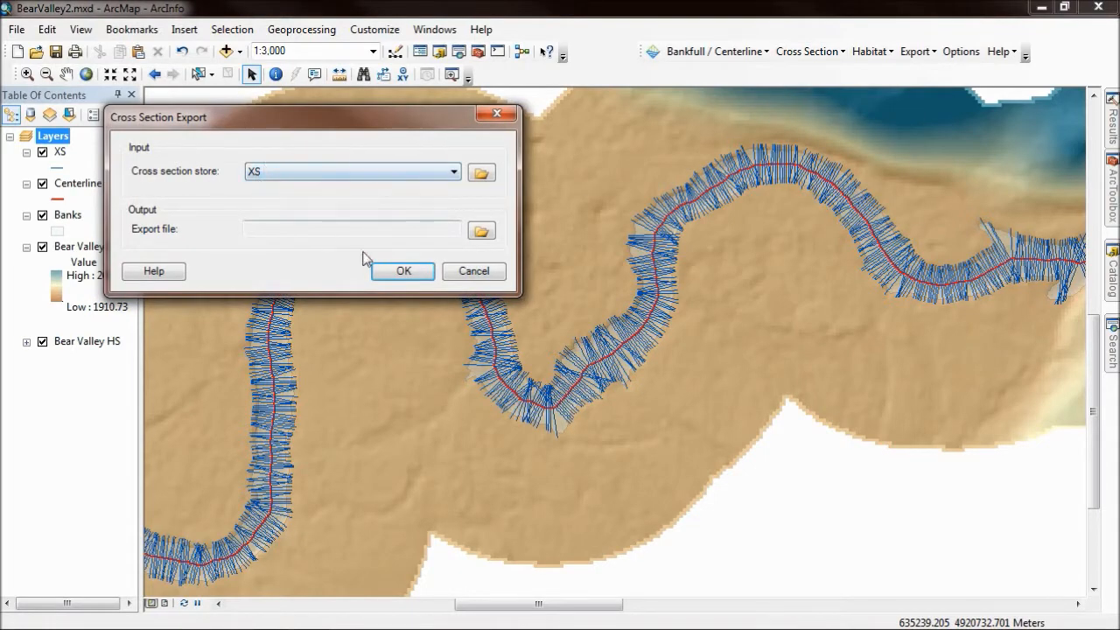
pyautogui.click(481, 230)
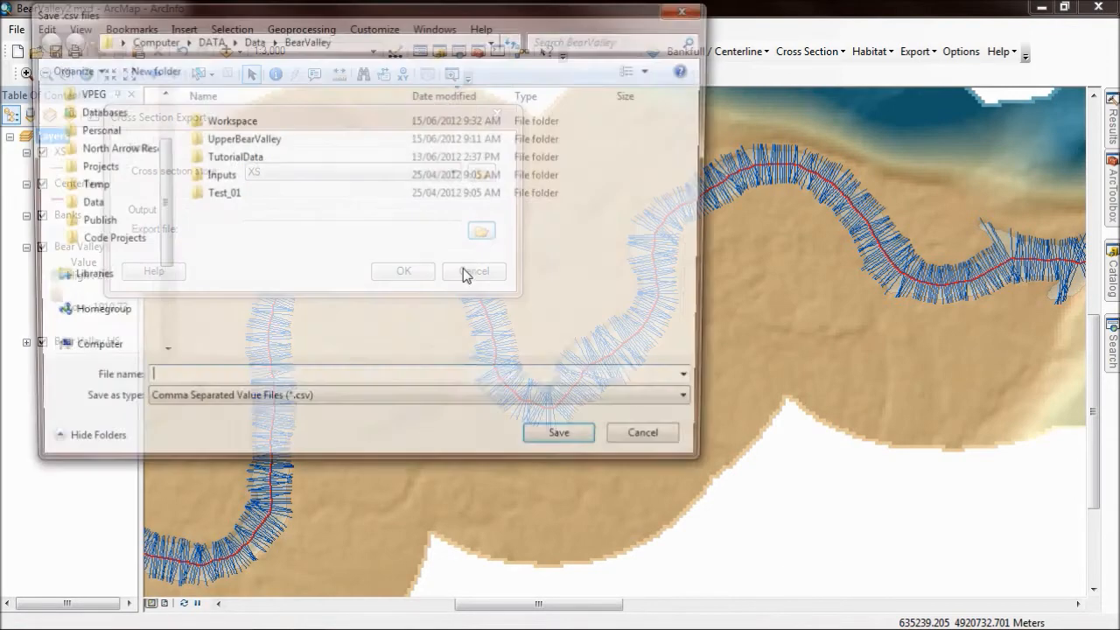
pyautogui.write('CrossSectionEx')
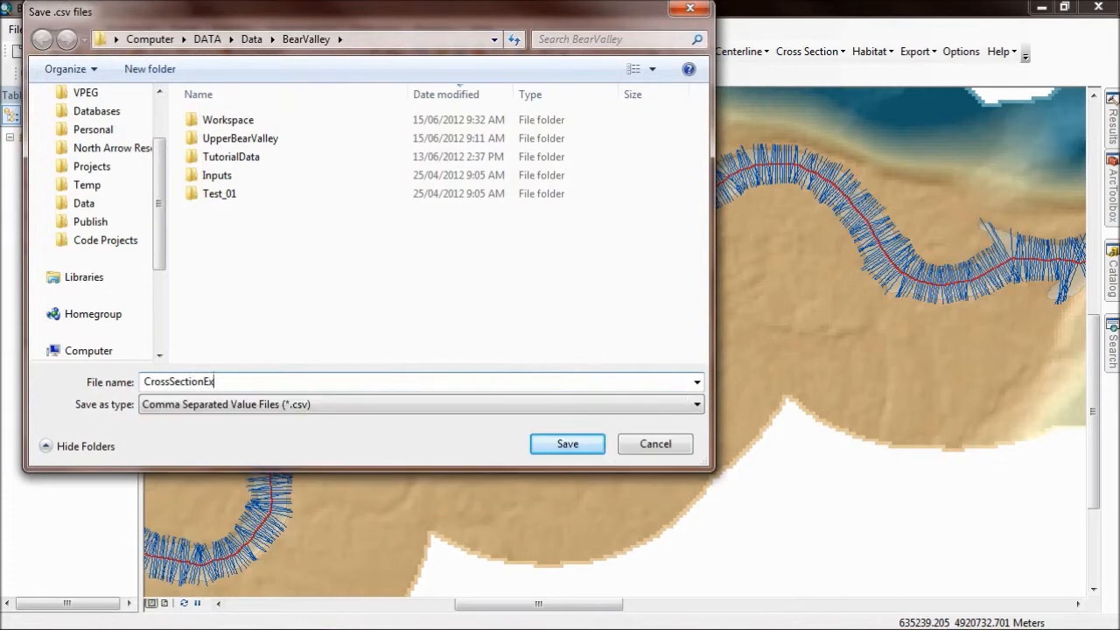
pyautogui.write('port')
pyautogui.click(565, 441)
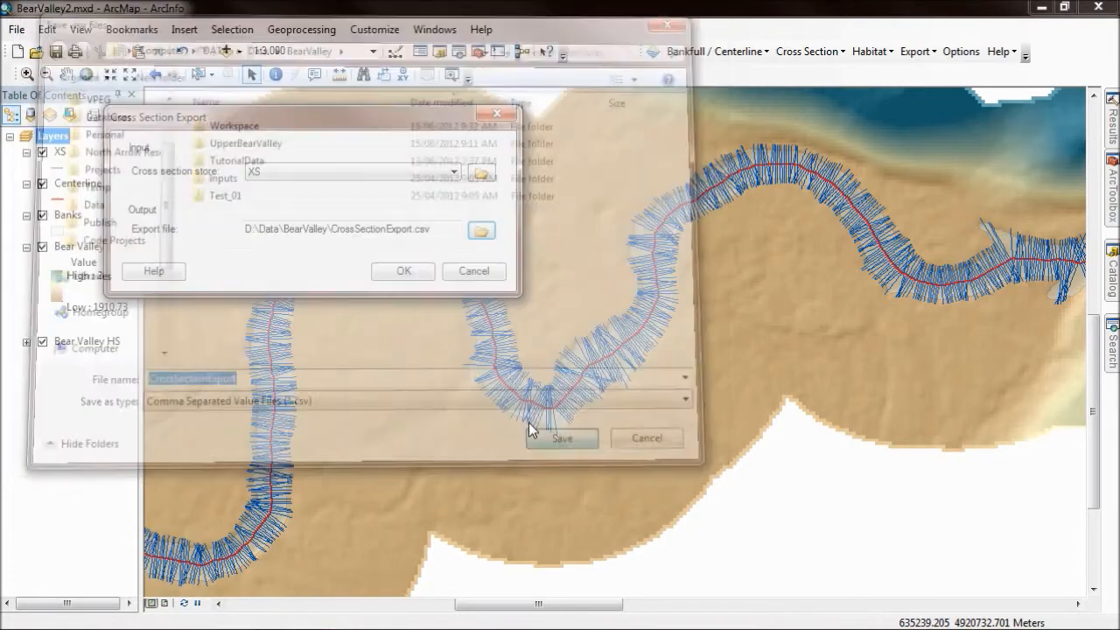
pyautogui.click(389, 273)
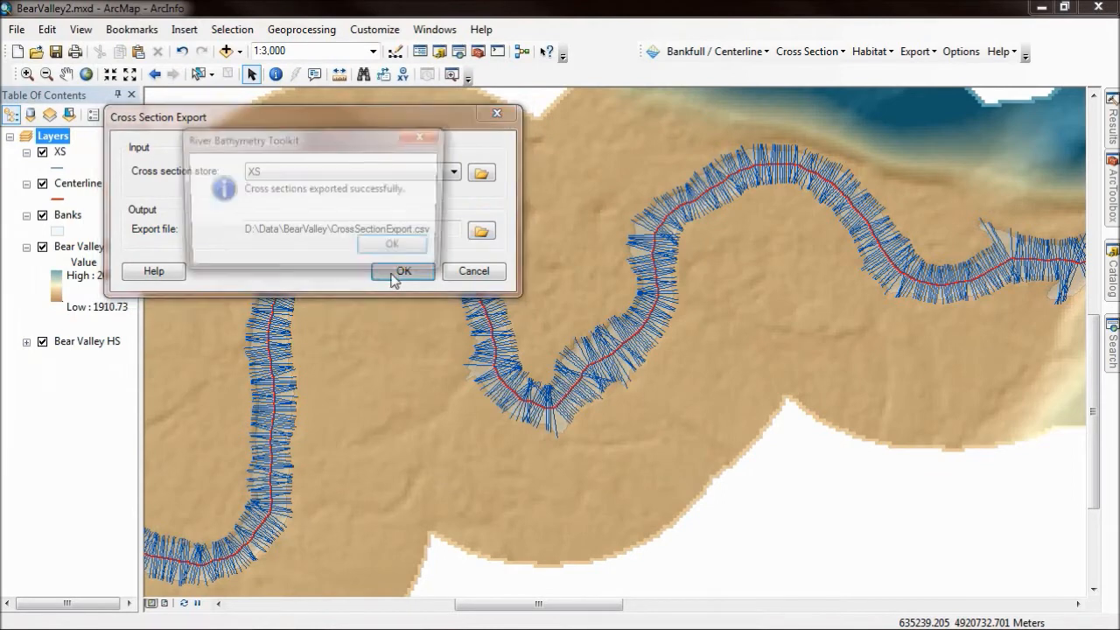
pyautogui.click(396, 248)
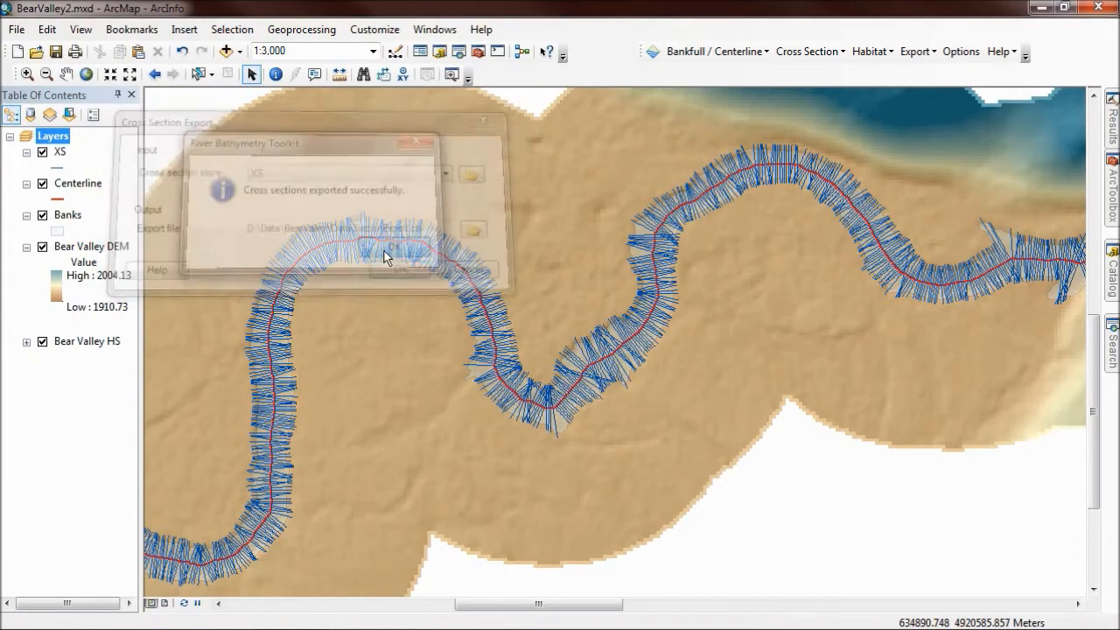
# - Switch to Notepad++ and open CrossSectionExport.csv from the BearValley folder
pyautogui.click(270, 618)
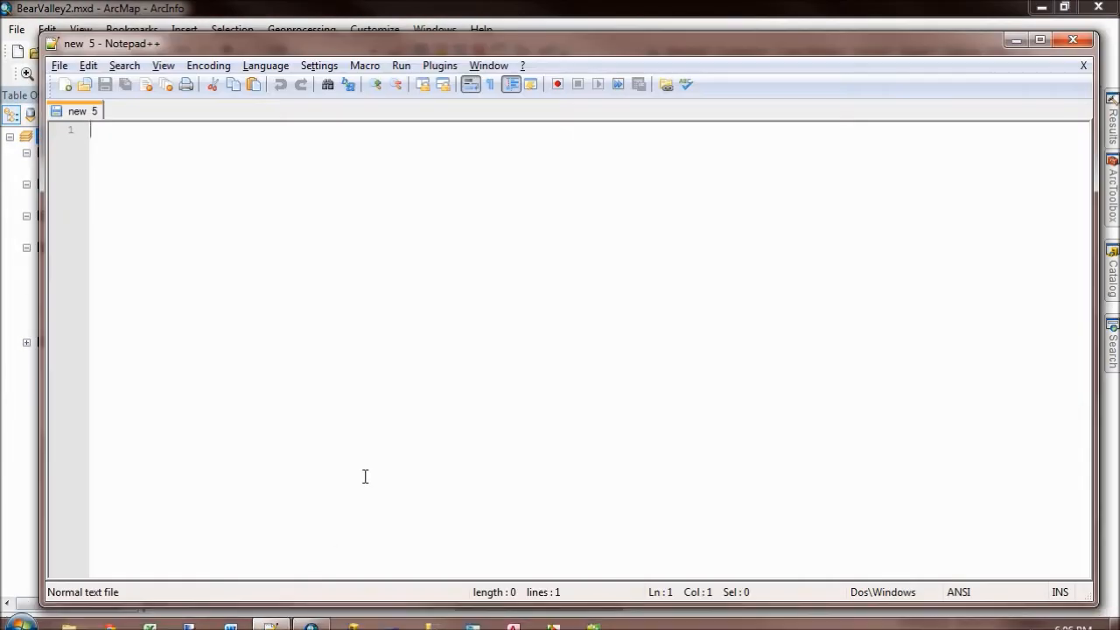
pyautogui.hotkey('ctrl', 'o')
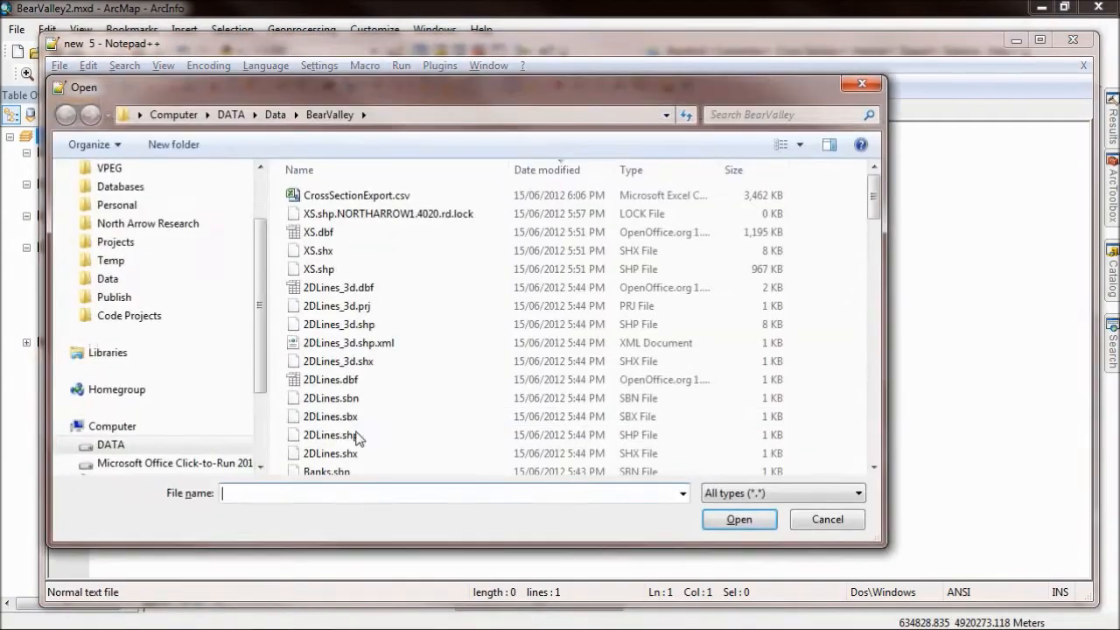
pyautogui.doubleClick(317, 195)
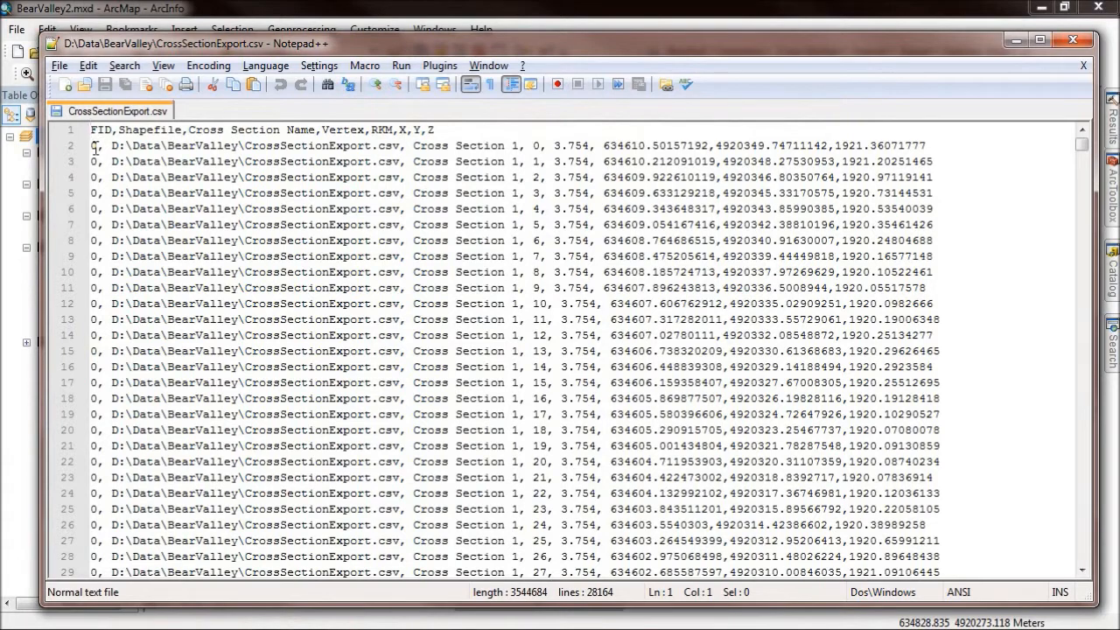
# - Examine the exported rows, comparing FID, cross section name, vertex and RKM values for Cross Sections 1 and 2
pyautogui.scroll(-7, 96, 147)
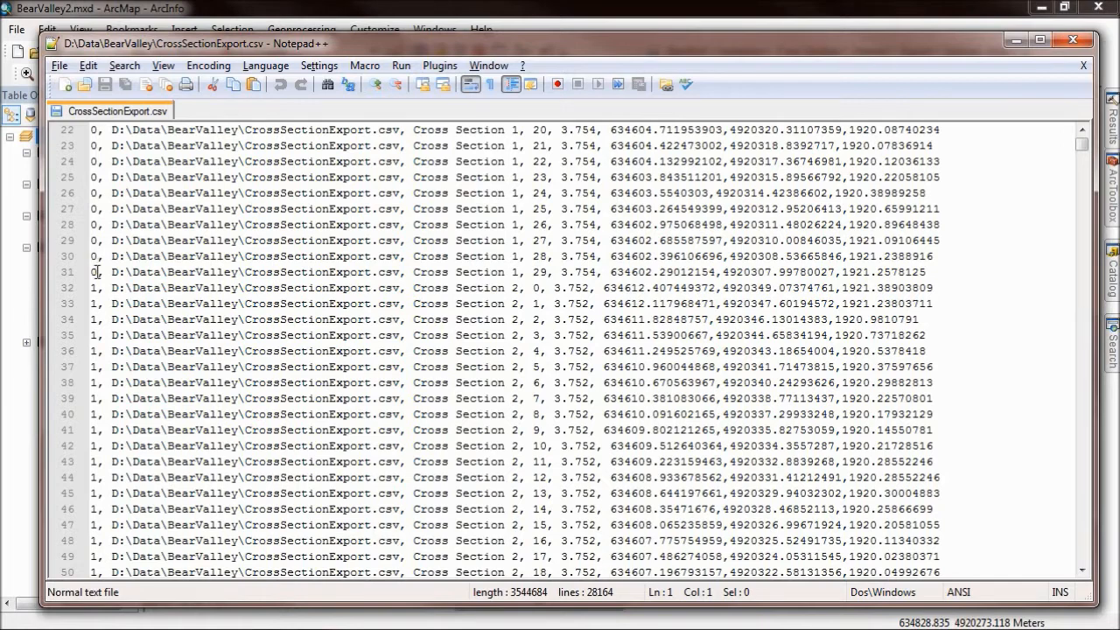
pyautogui.moveTo(94, 288); pyautogui.dragTo(96, 319)
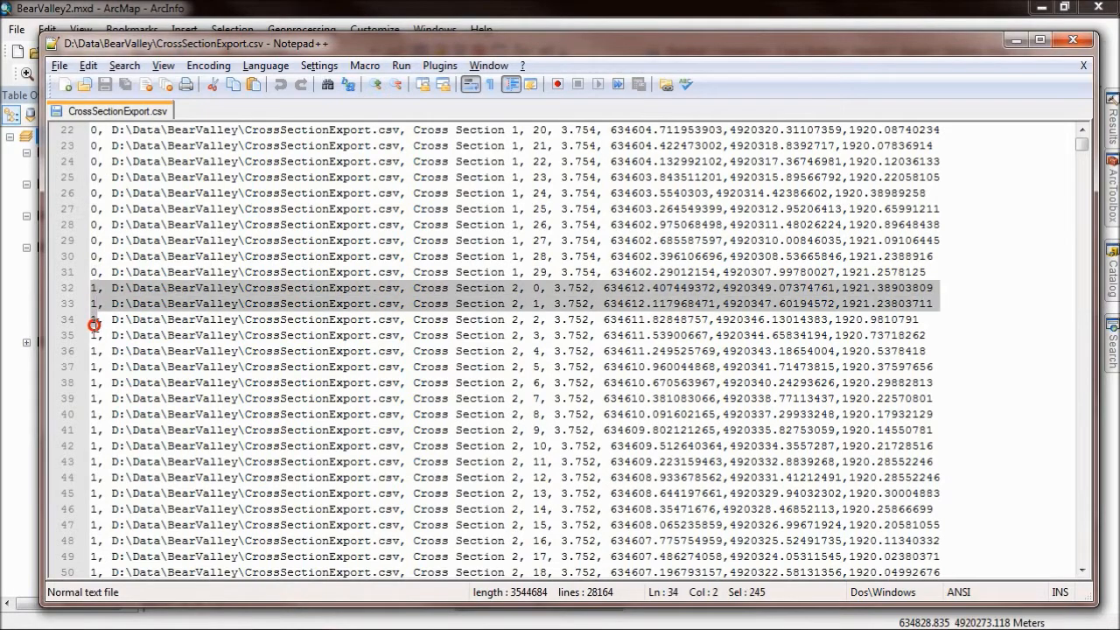
pyautogui.scroll(7, 123, 324)
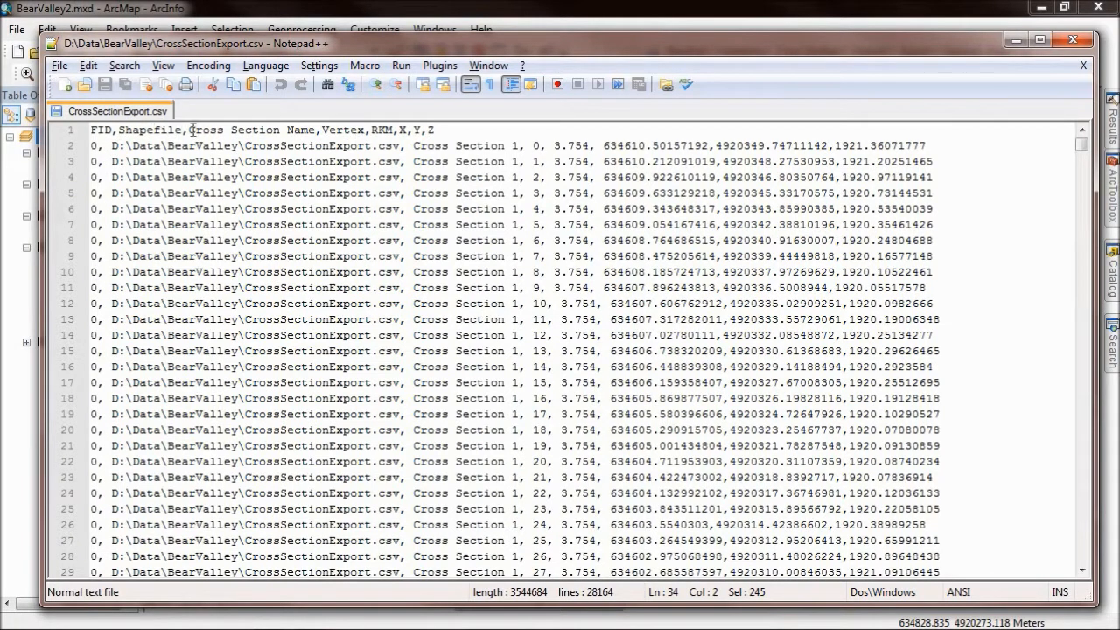
pyautogui.moveTo(189, 129); pyautogui.dragTo(311, 130)
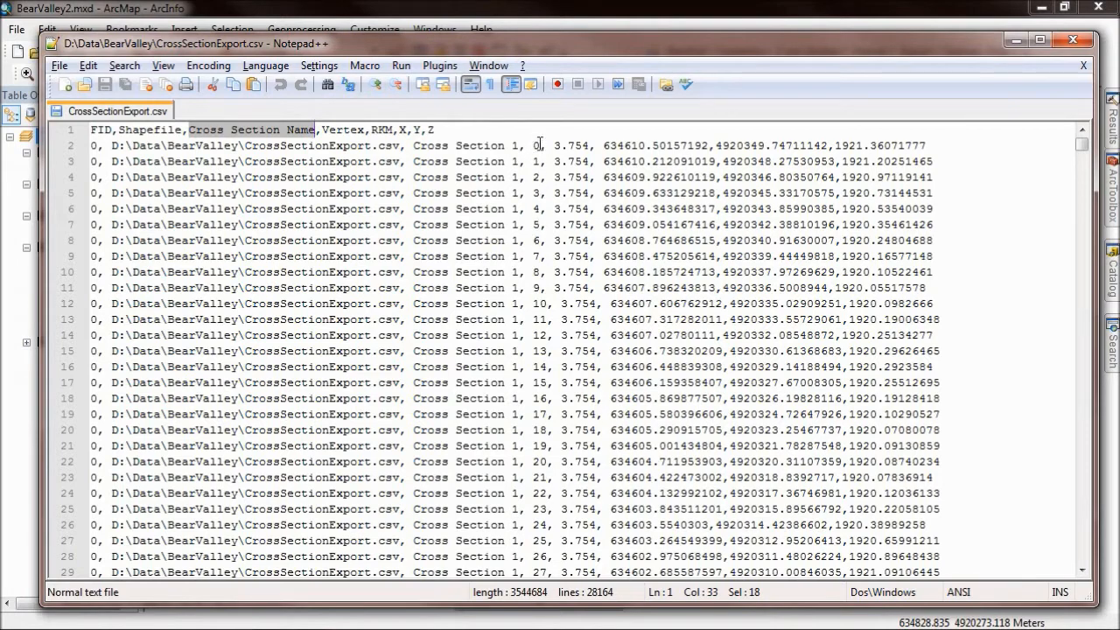
pyautogui.moveTo(512, 145); pyautogui.dragTo(575, 145)
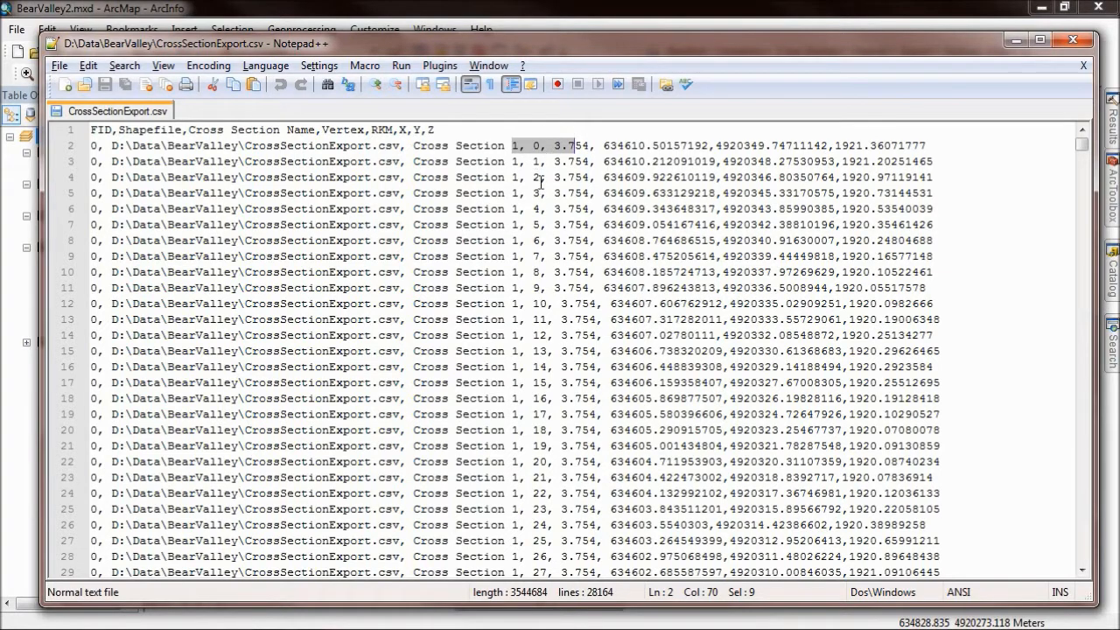
pyautogui.scroll(-6, 528, 221)
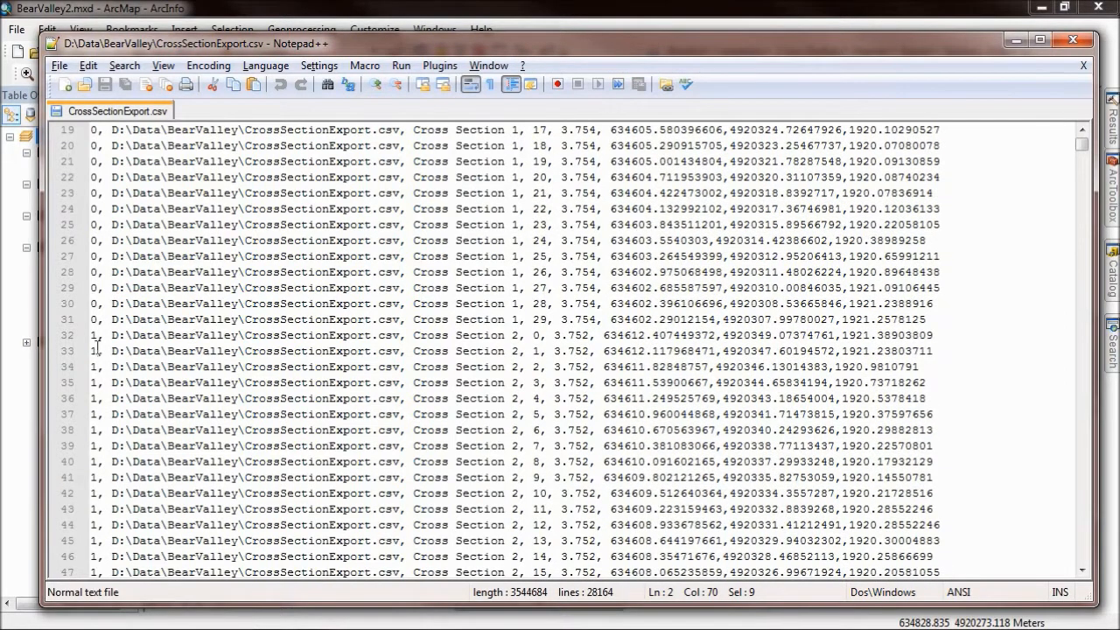
pyautogui.click(88, 335)
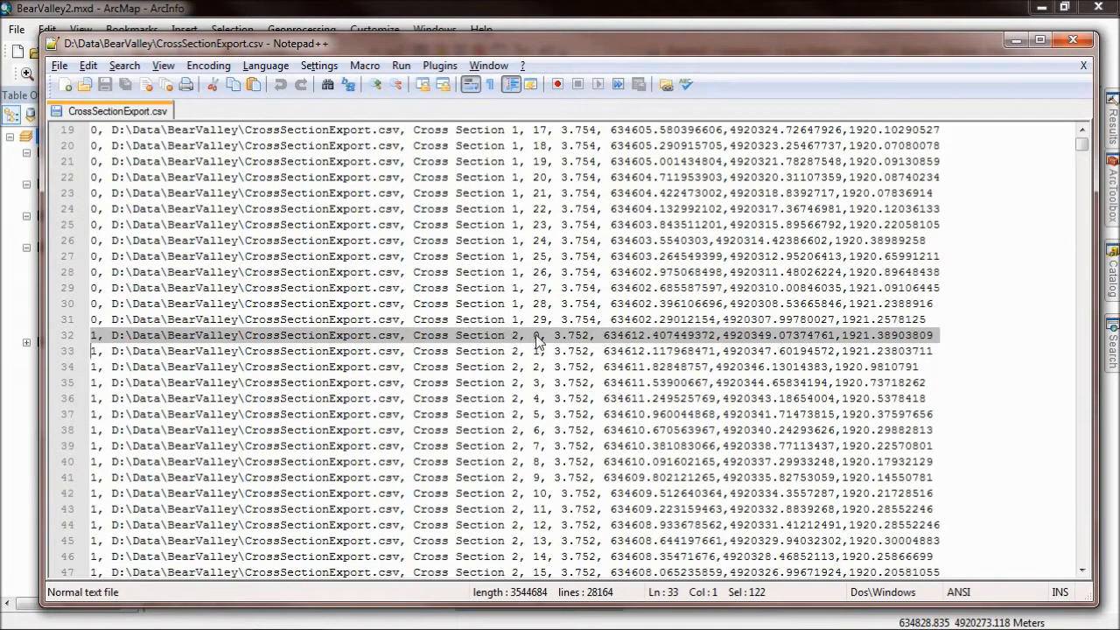
pyautogui.scroll(6, 540, 383)
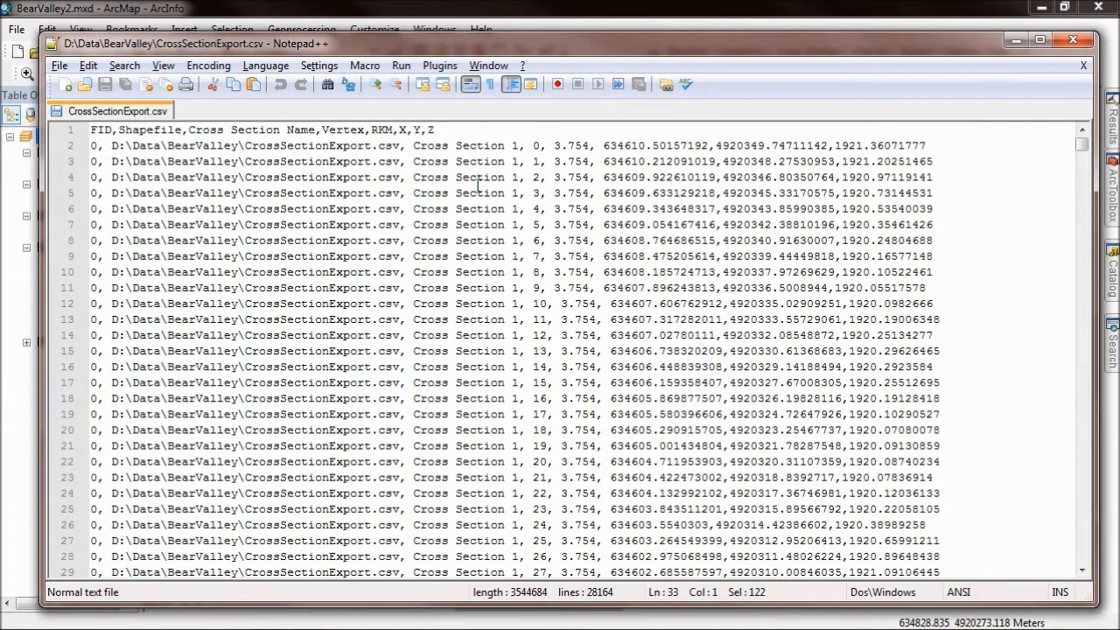
pyautogui.moveTo(554, 145); pyautogui.dragTo(592, 144)
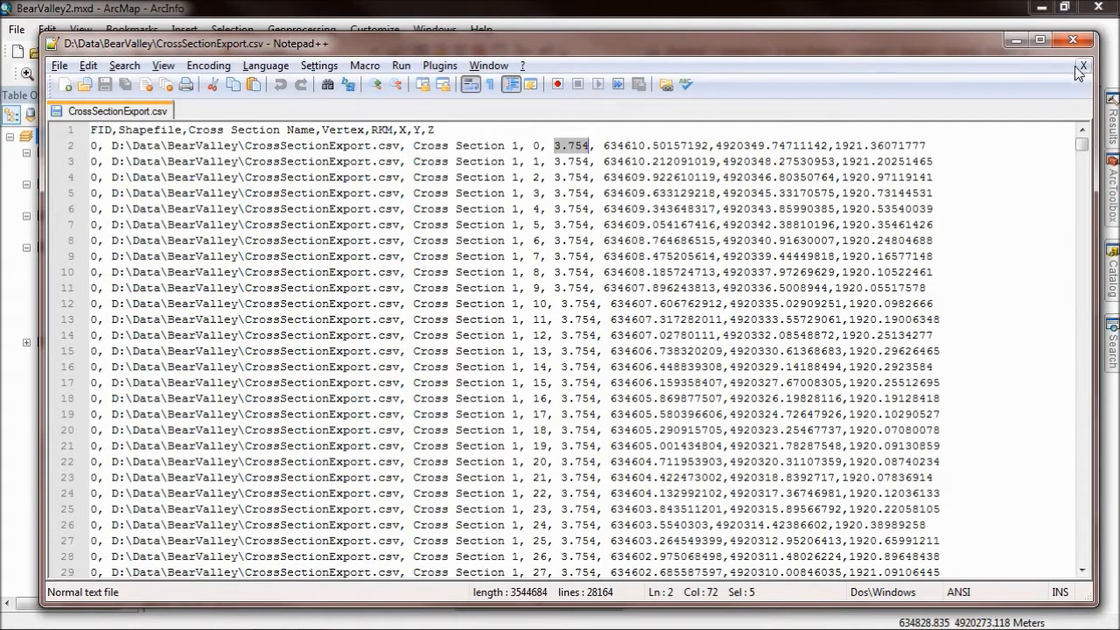
# - Return to ArcMap and export the Centerline, Banks and XS layers to the HEC-RAS file RASImport.sdf with the default Manning's N values
pyautogui.click(772, 9)
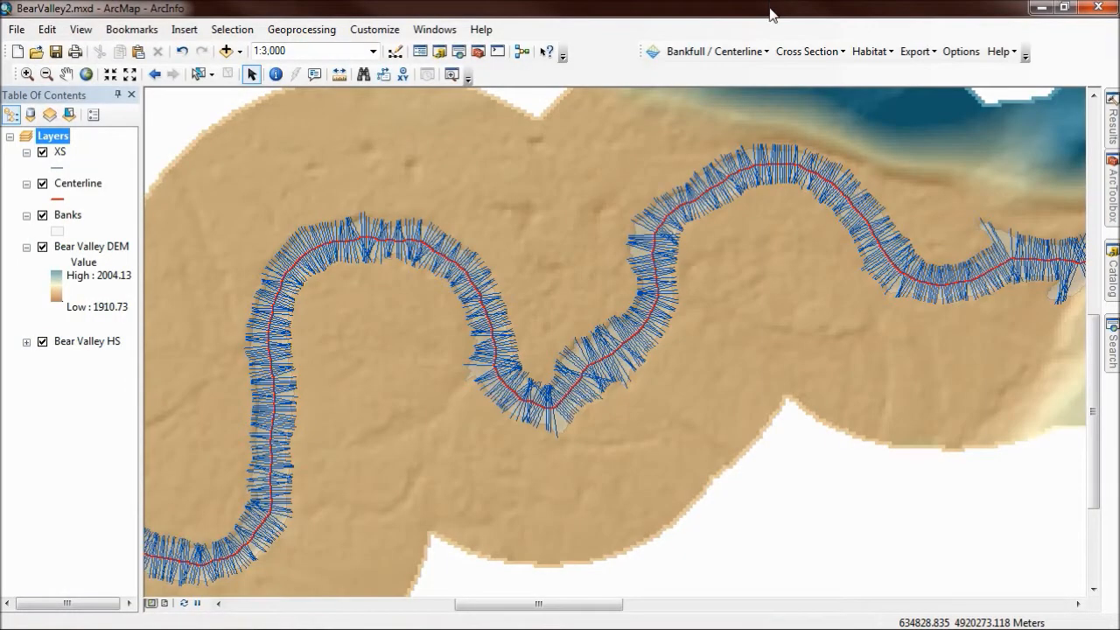
pyautogui.click(916, 52)
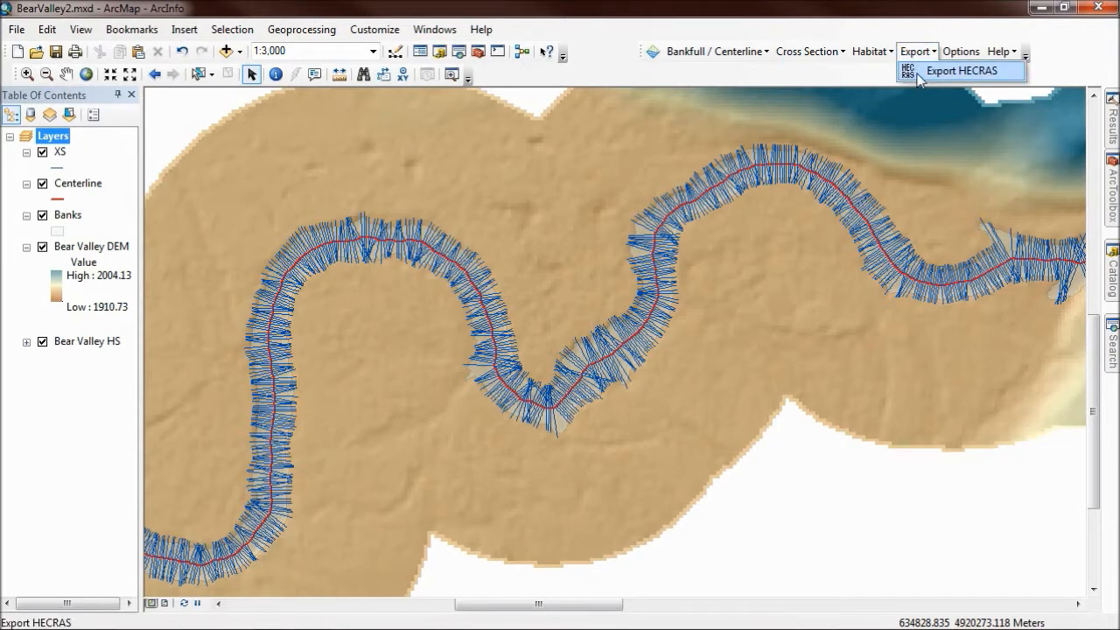
pyautogui.click(919, 79)
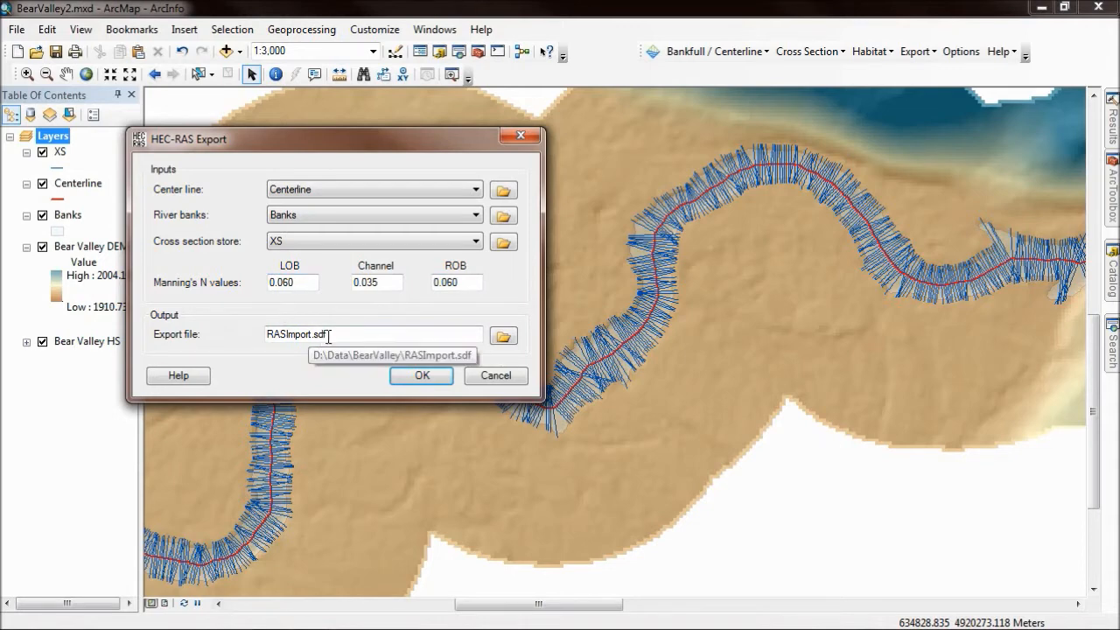
pyautogui.click(412, 376)
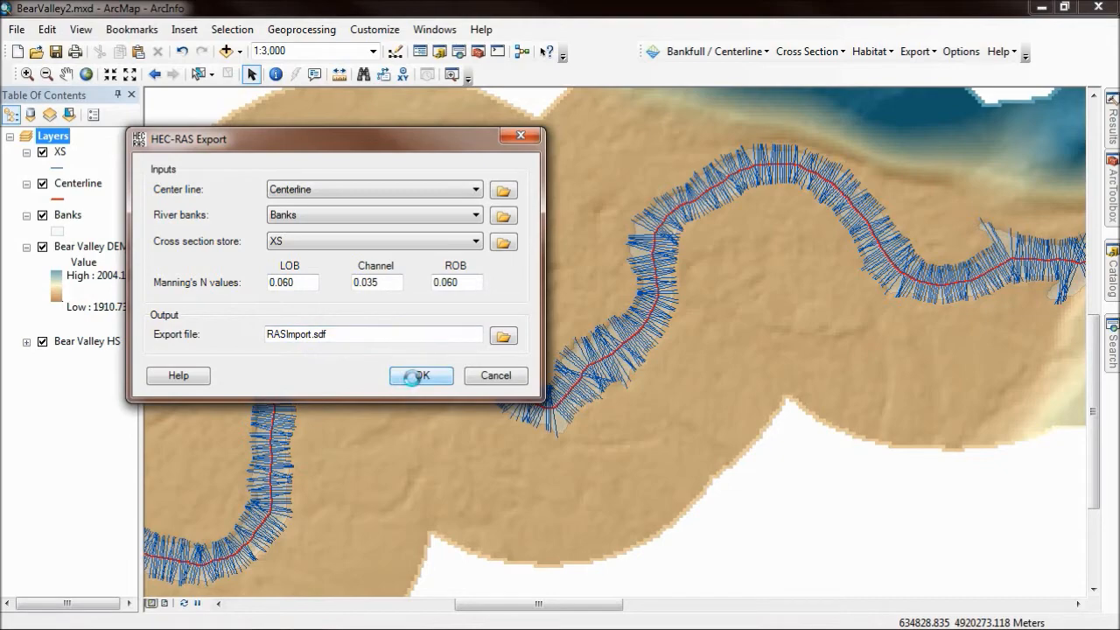
pyautogui.click(376, 312)
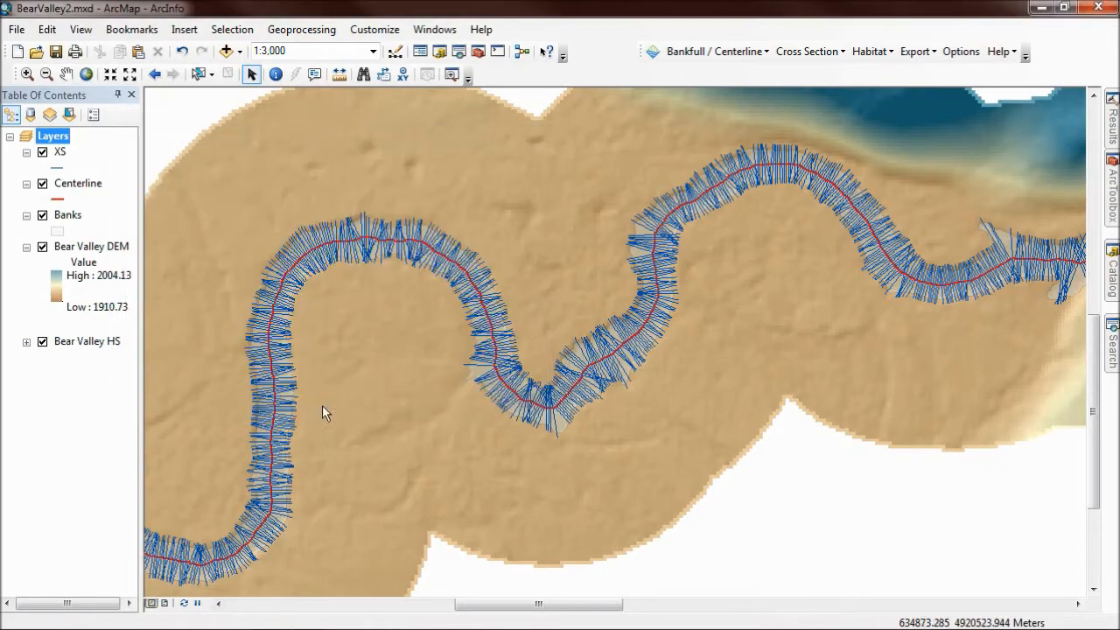
# - Switch to Notepad++, open RASImport.sdf from the BearValley folder and examine its header, stream network and centerline coordinates
pyautogui.click(272, 616)
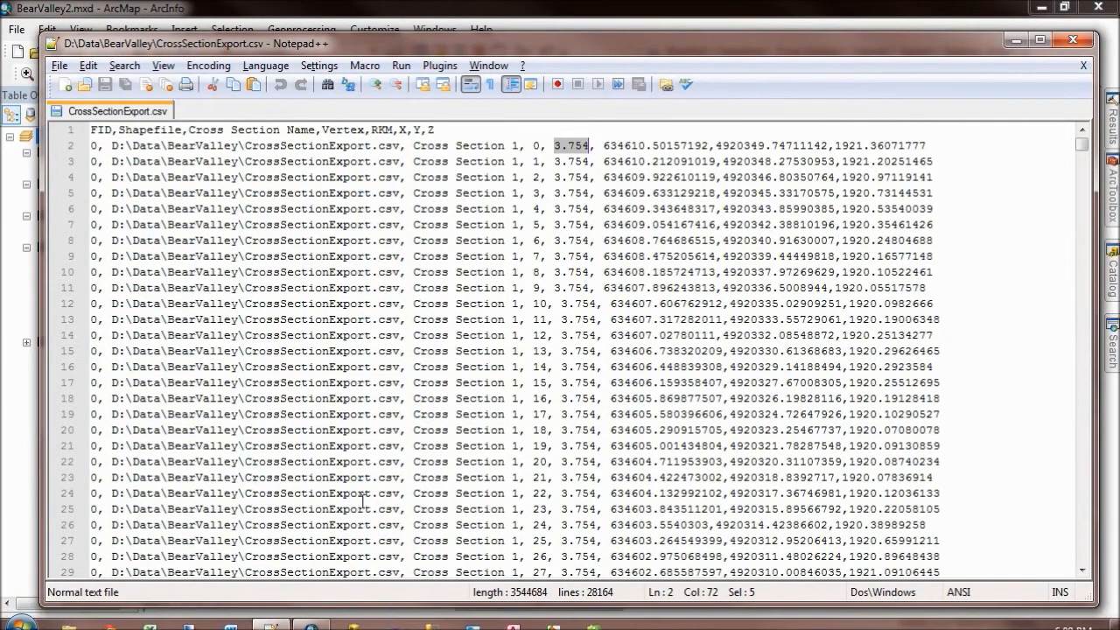
pyautogui.hotkey('ctrl', 'o')
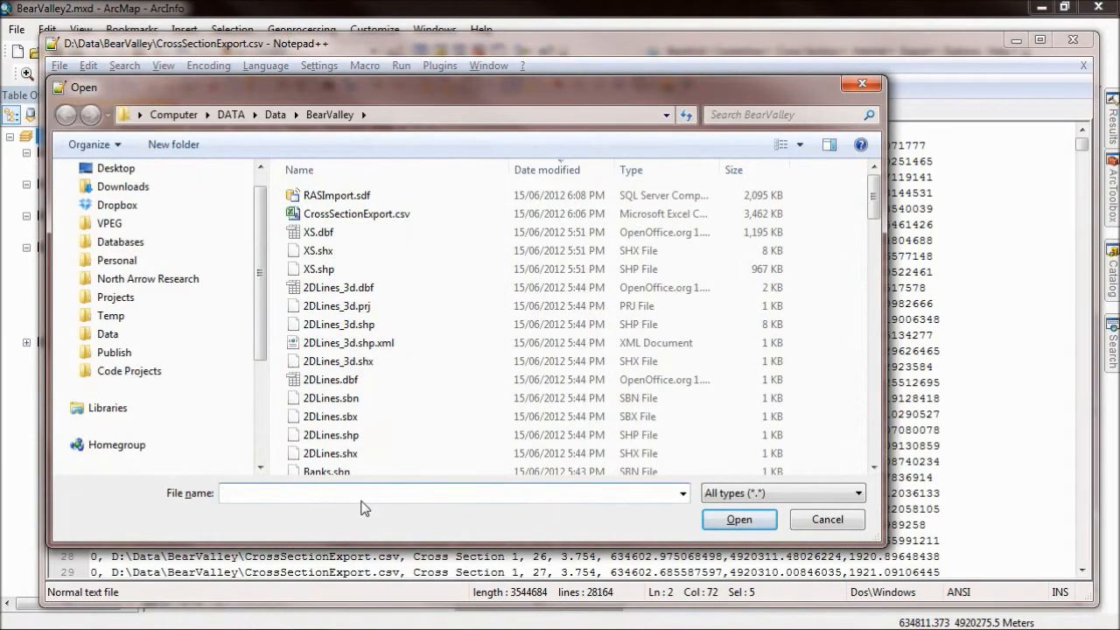
pyautogui.click(354, 195)
pyautogui.press('Return')
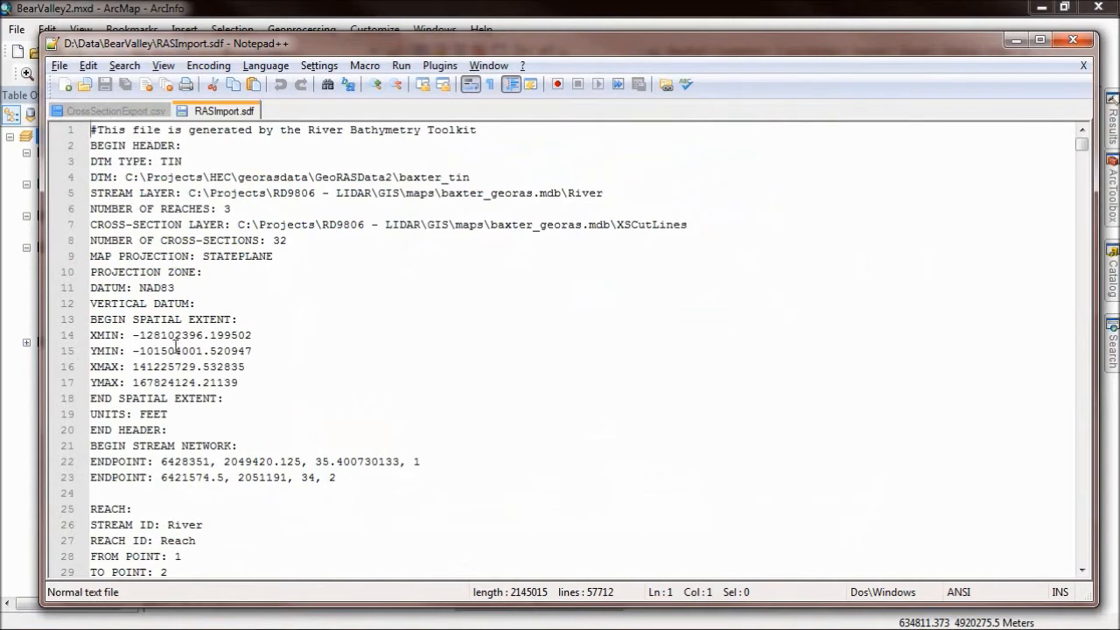
pyautogui.scroll(-6, 177, 343)
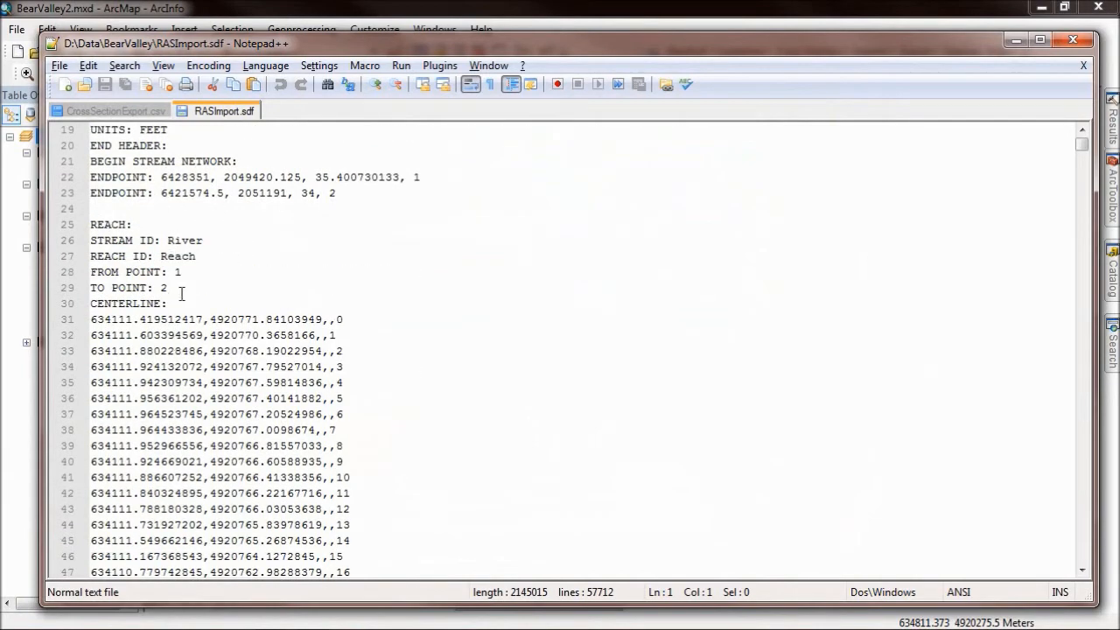
pyautogui.scroll(-6, 182, 294)
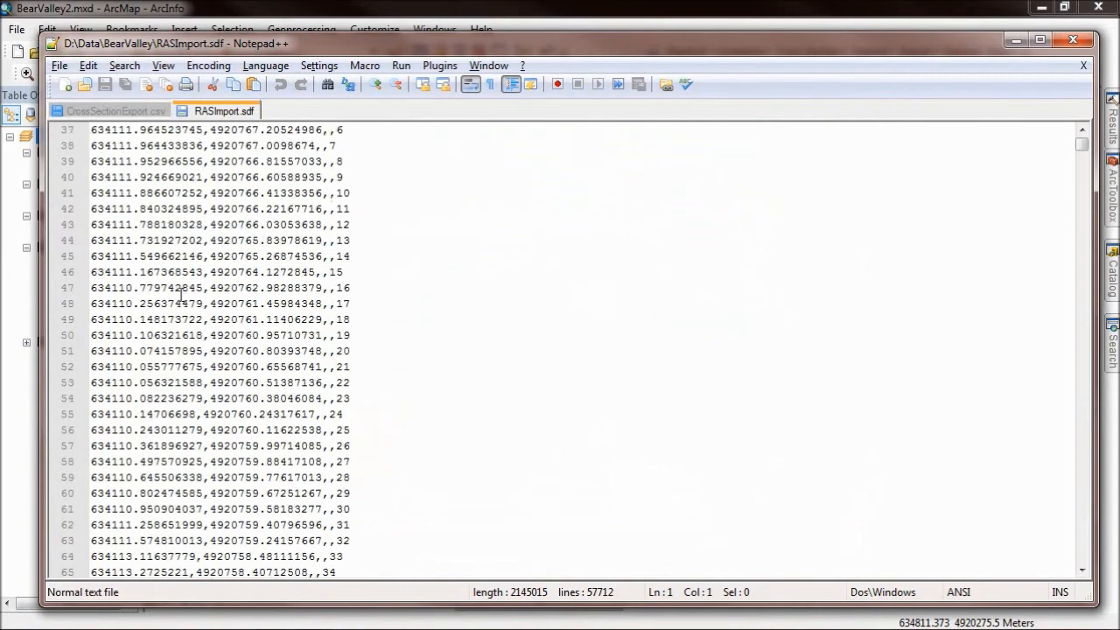
pyautogui.scroll(12, 181, 294)
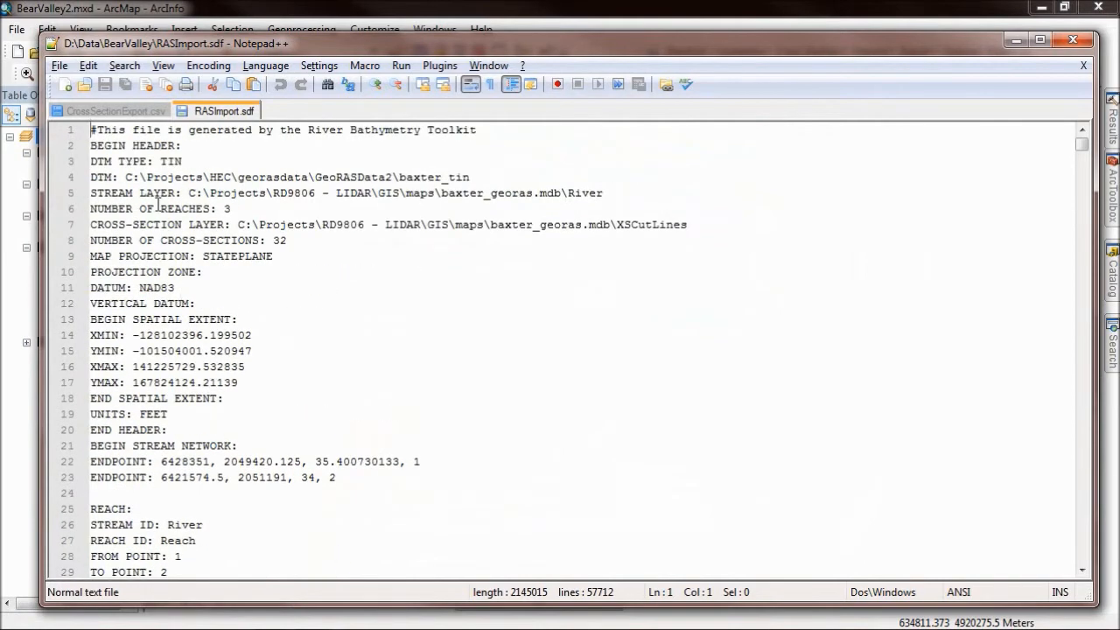